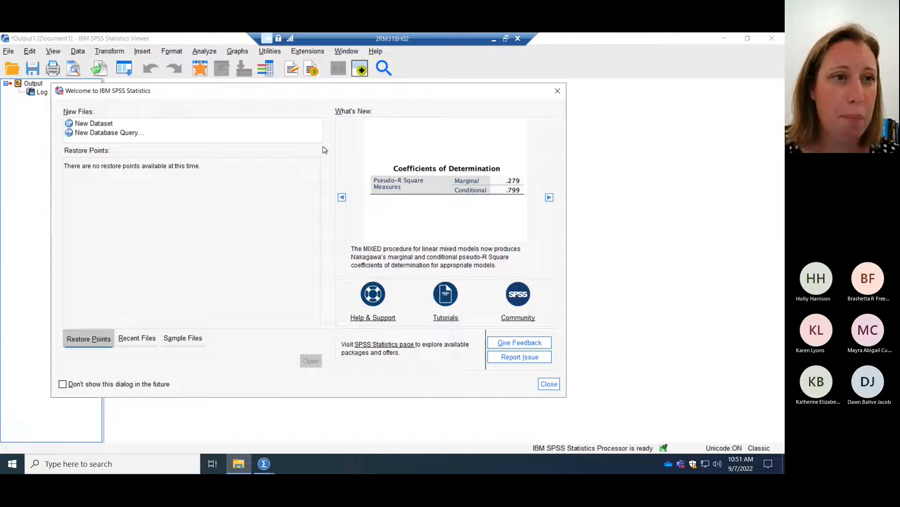
- Create a new empty dataset and look at its Data View and Variable View
left_click_drag(319, 95, 368, 85)
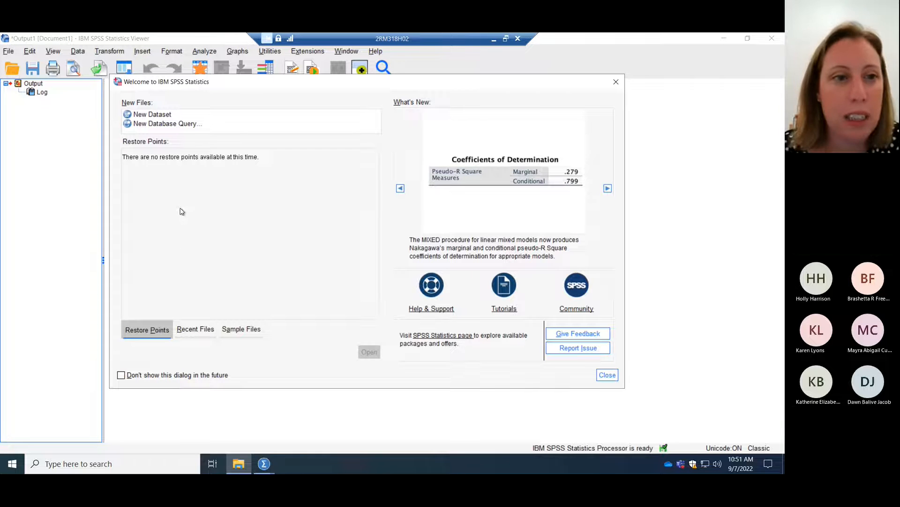
left_click(164, 117)
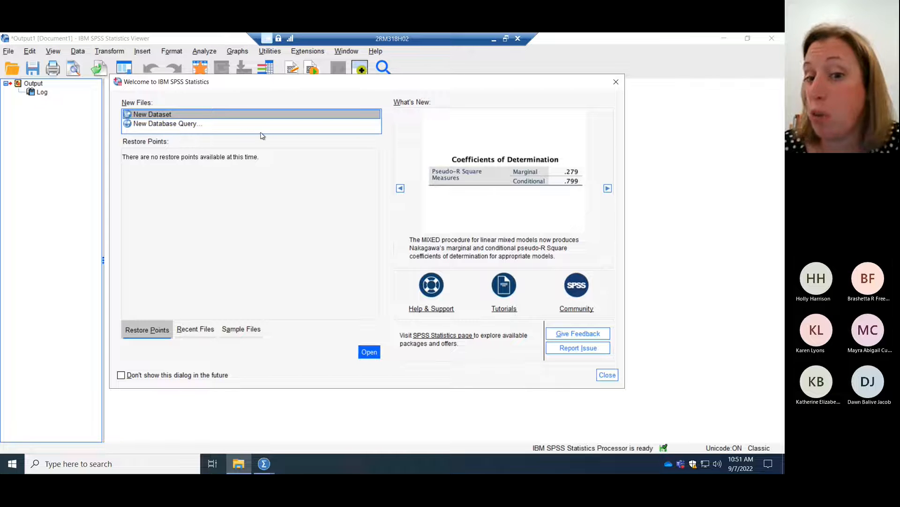
left_click(366, 352)
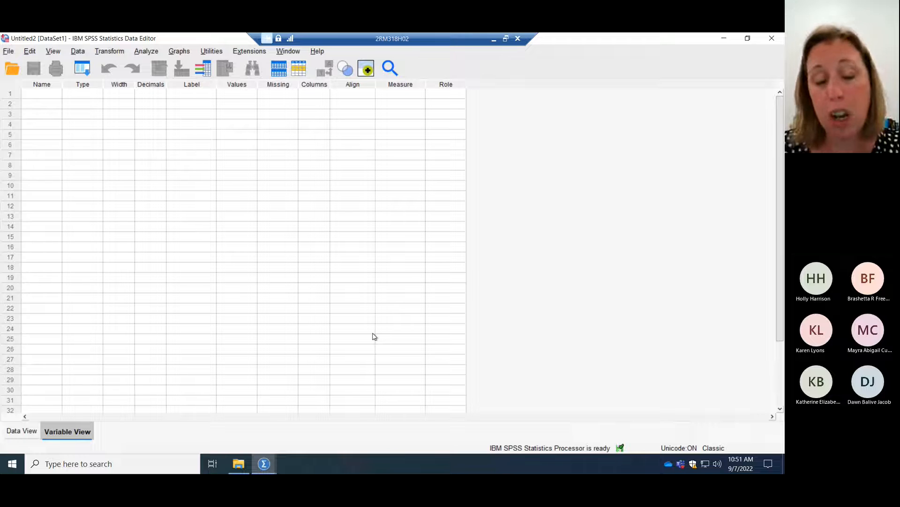
left_click(20, 432)
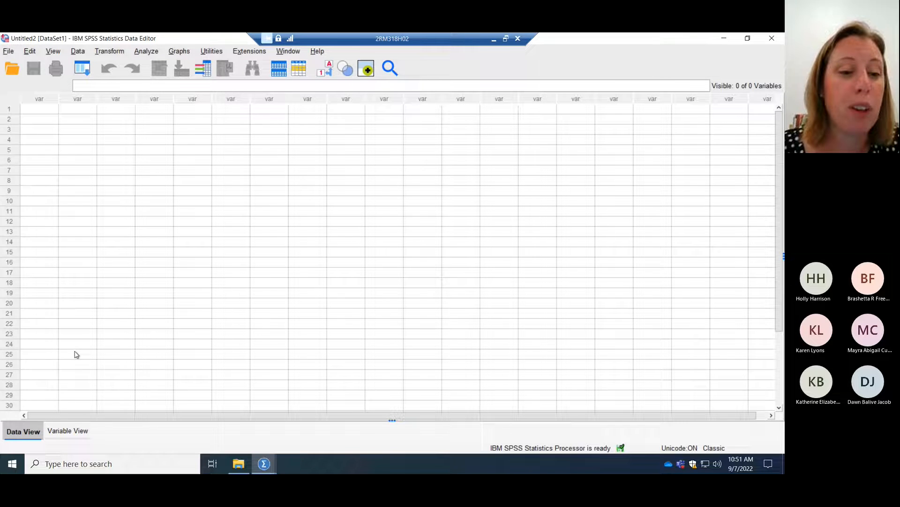
left_click(77, 432)
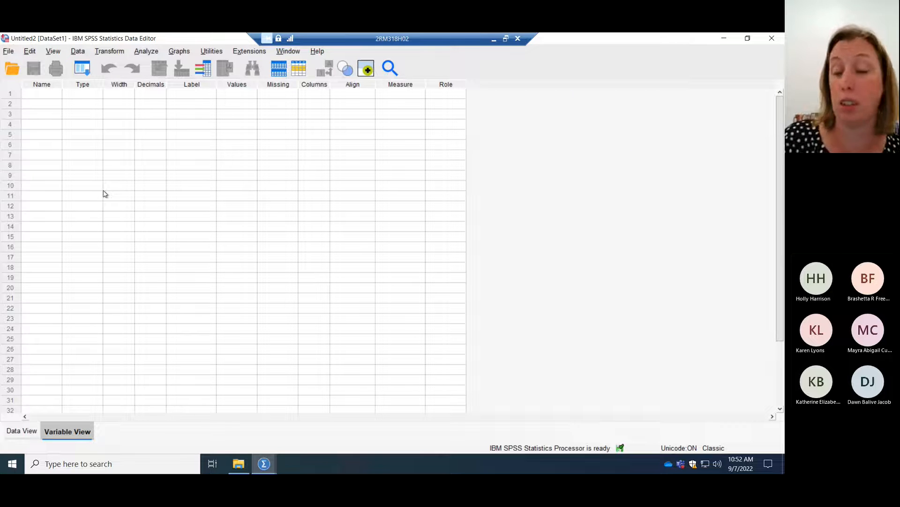
- Open the recently used data file Lesson 6 Data File 1.sav and minimize the output viewer
left_click(4, 53)
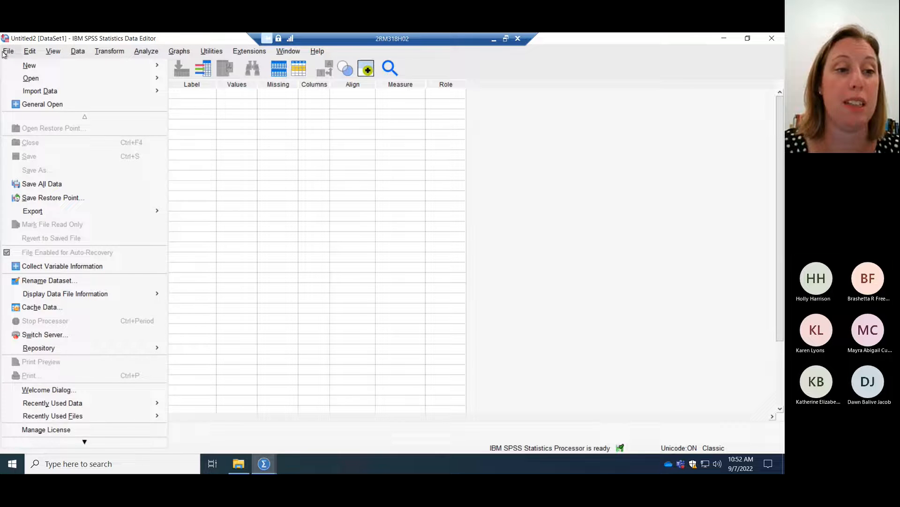
mouse_move(32, 82)
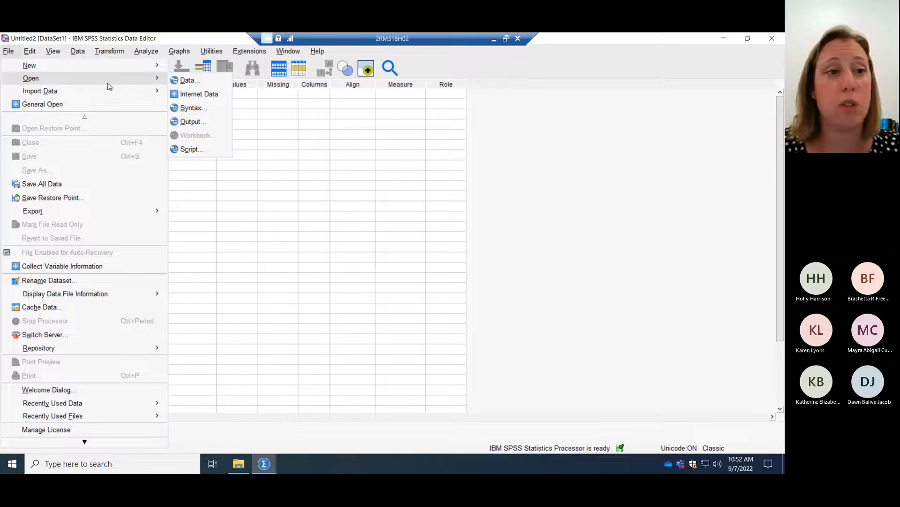
mouse_move(100, 73)
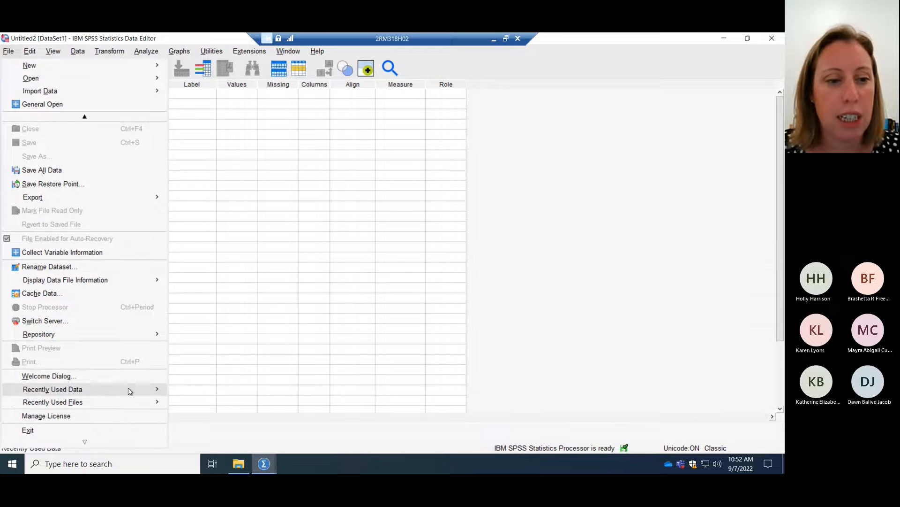
mouse_move(162, 391)
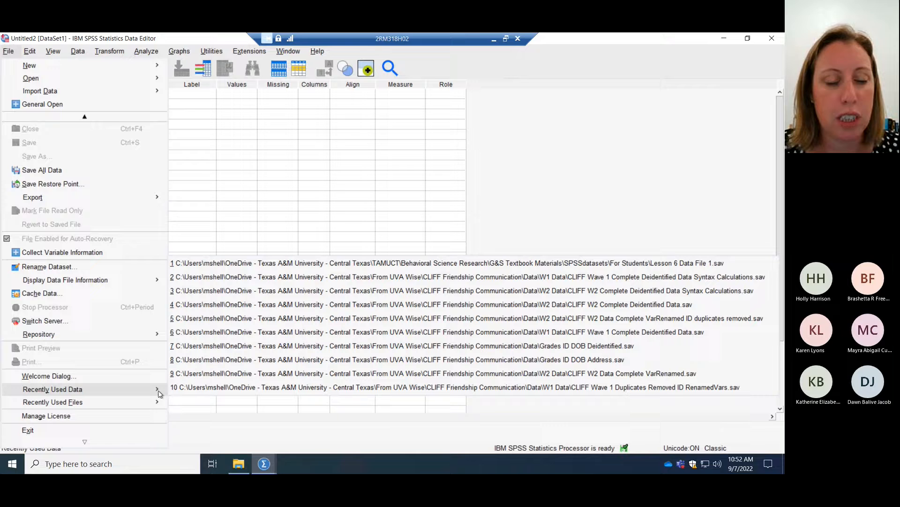
left_click(248, 269)
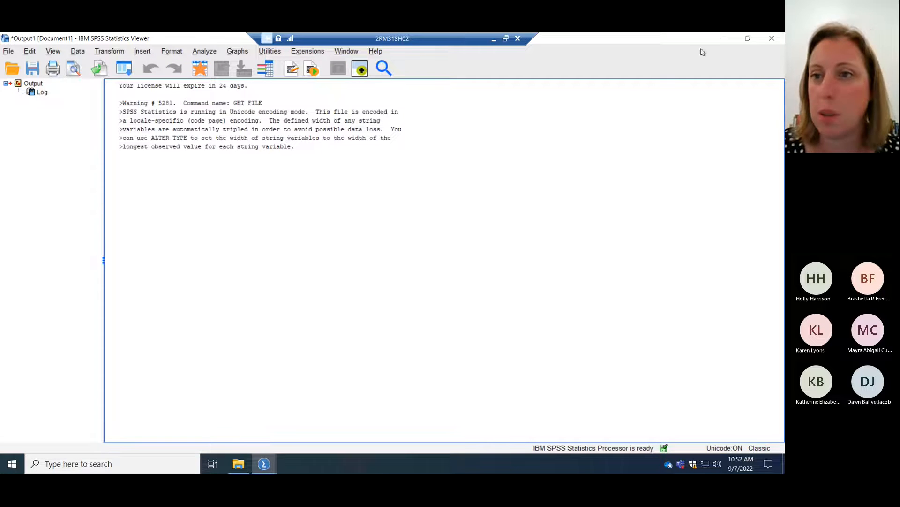
left_click(725, 38)
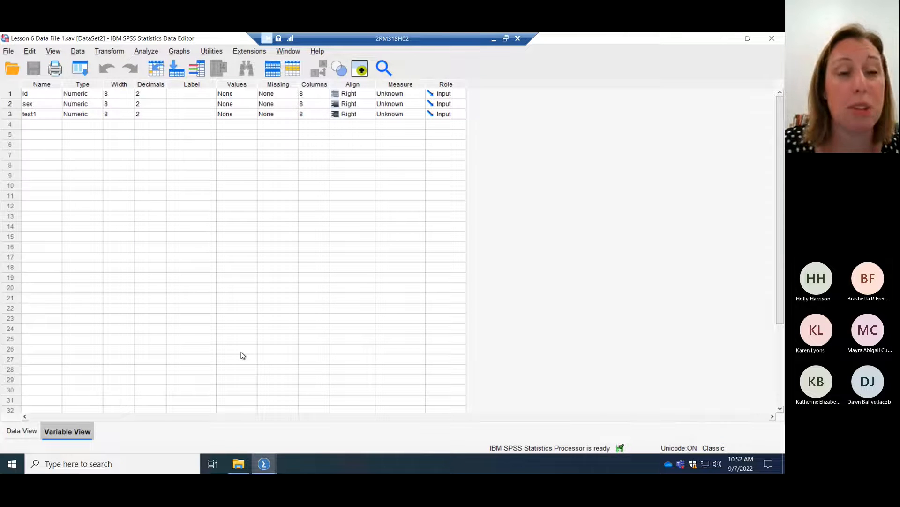
- Examine the first participant's row of id, sex and test1 values in Data View
left_click(22, 431)
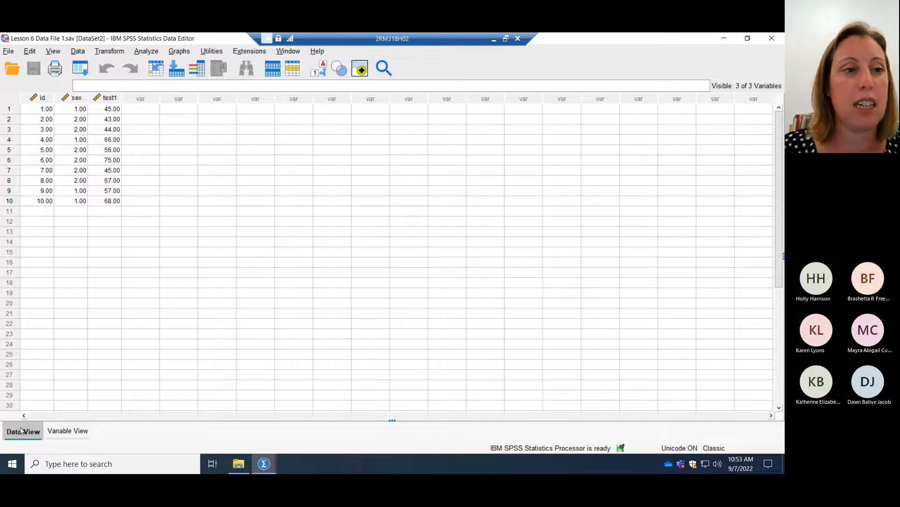
left_click(5, 112)
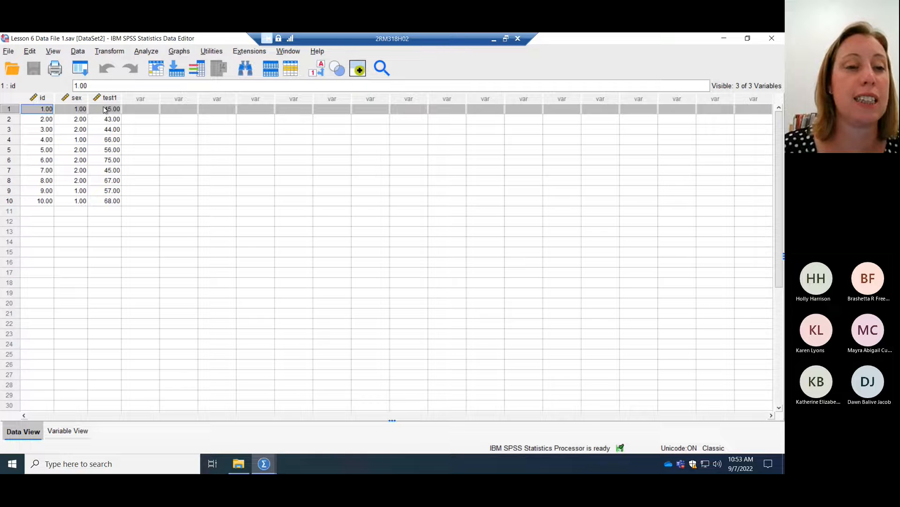
left_click(41, 120)
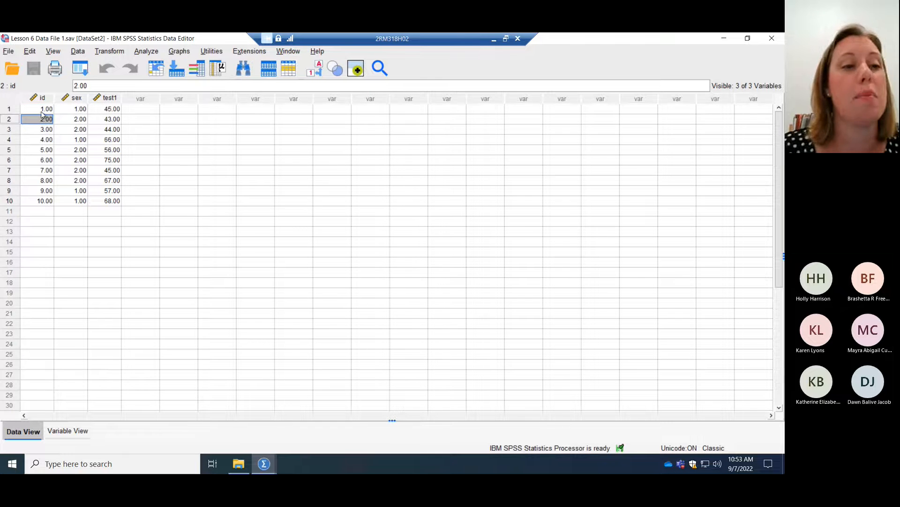
left_click(8, 111)
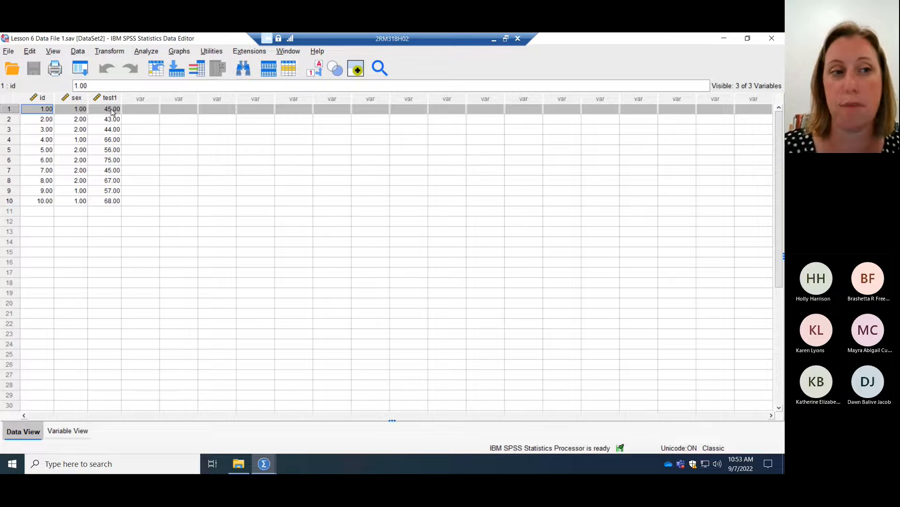
- Examine the definitions of the id, sex and test1 variables in Variable View, and return to the id column's data
left_click(67, 432)
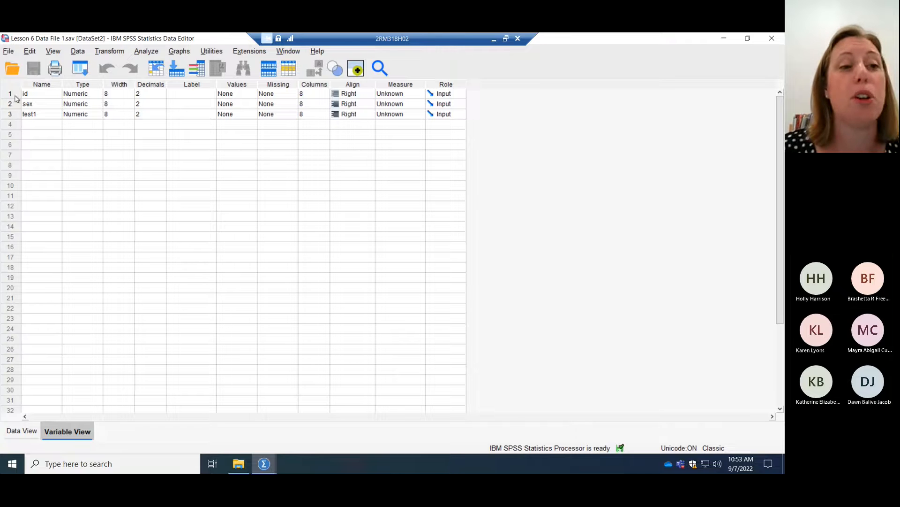
left_click(109, 105)
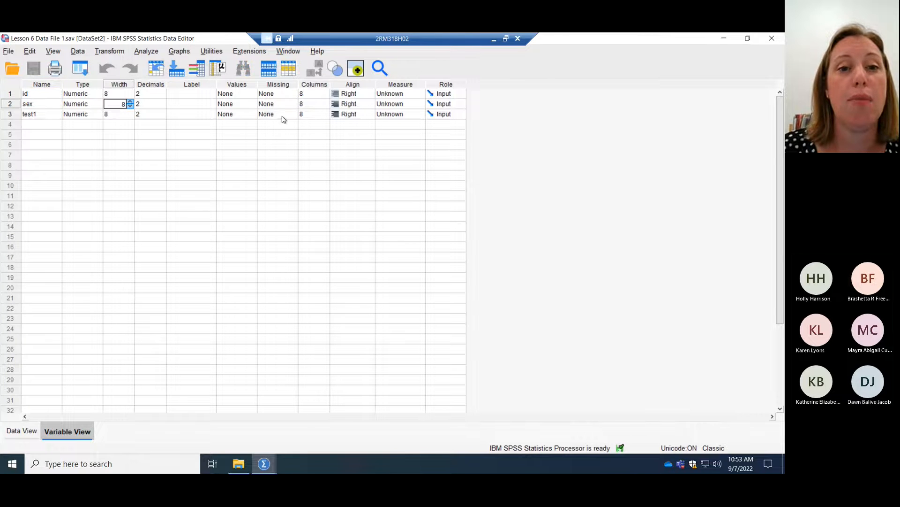
left_click(186, 94)
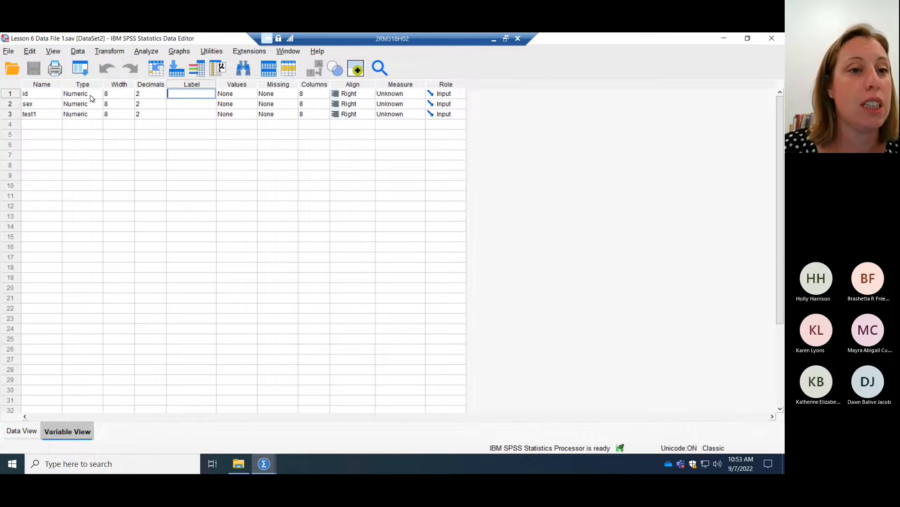
left_click(7, 96)
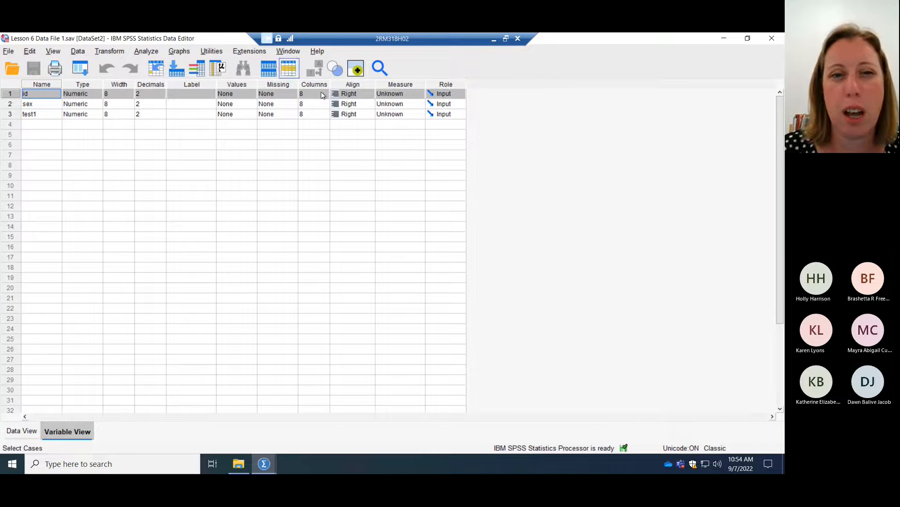
left_click(9, 104)
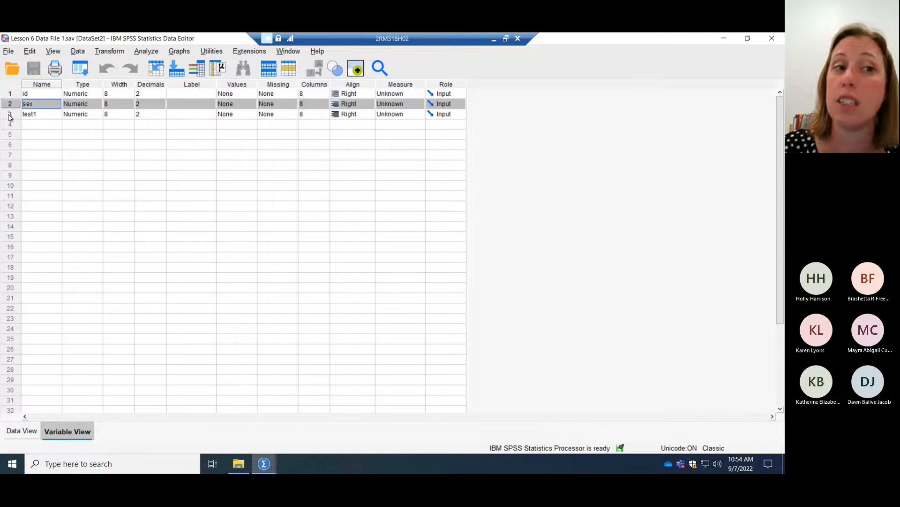
left_click(9, 114)
left_click(7, 95)
double_click(7, 95)
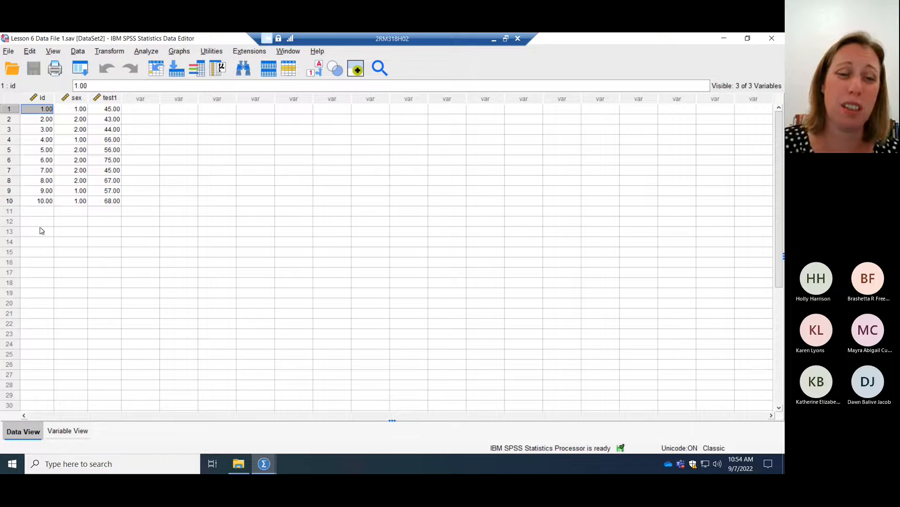
left_click(14, 52)
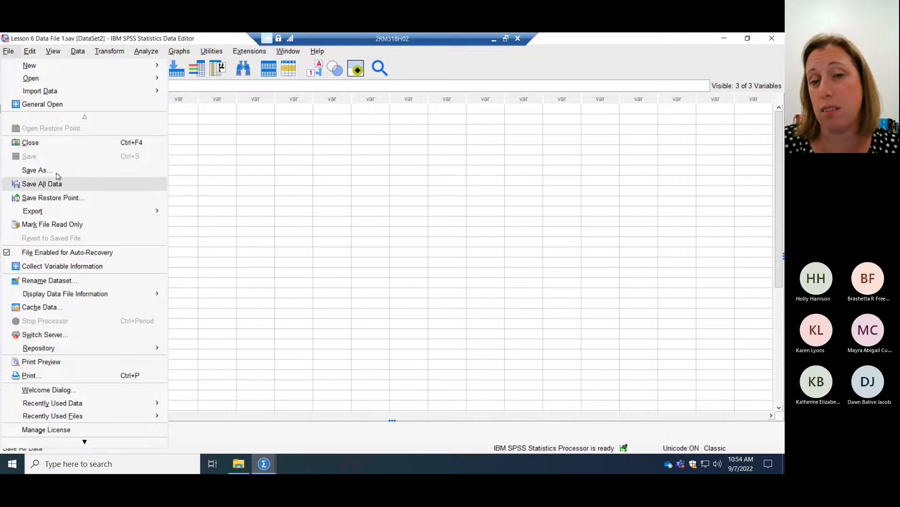
left_click(267, 192)
- Add a case in row 11 with id 11, sex 1 and test1 40
left_click(59, 211)
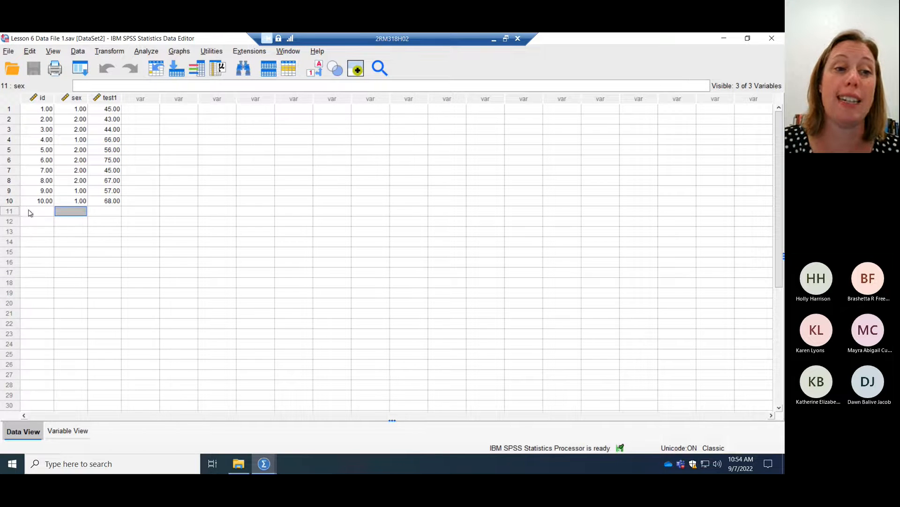
left_click(31, 211)
type("11")
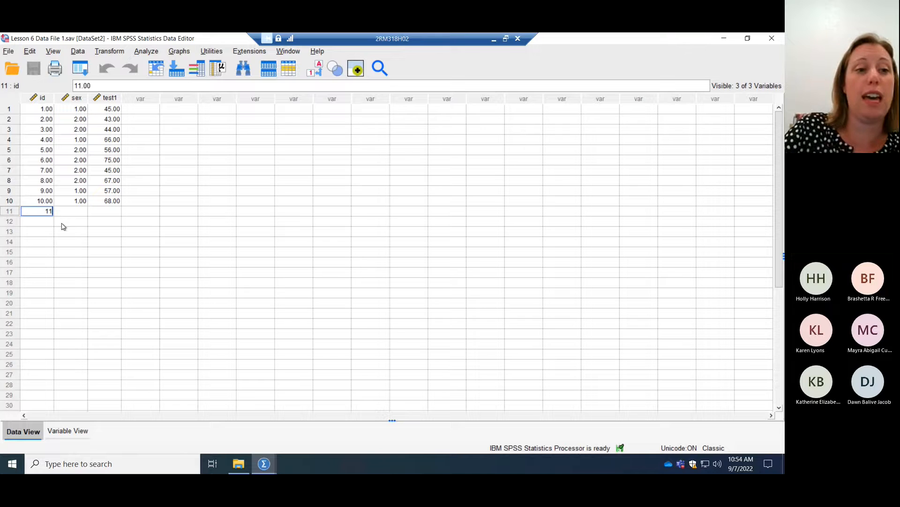
key("Tab")
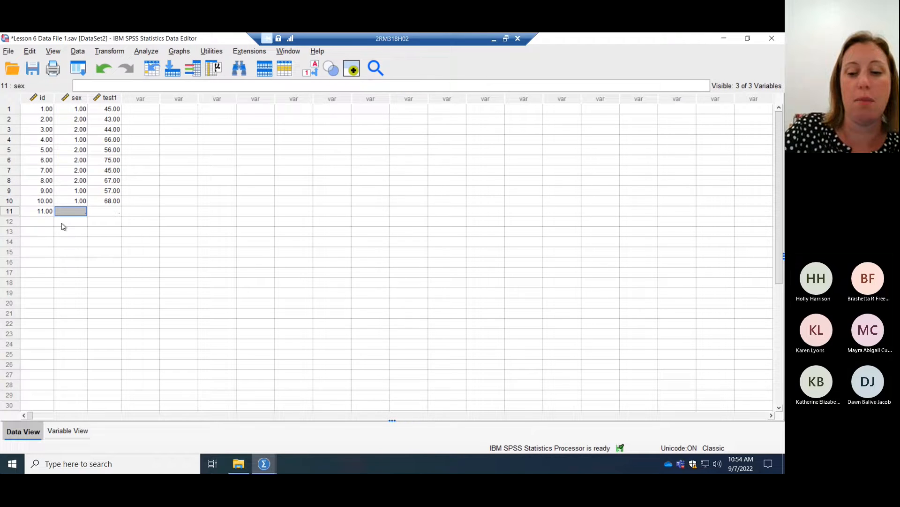
key("Left")
key("Right")
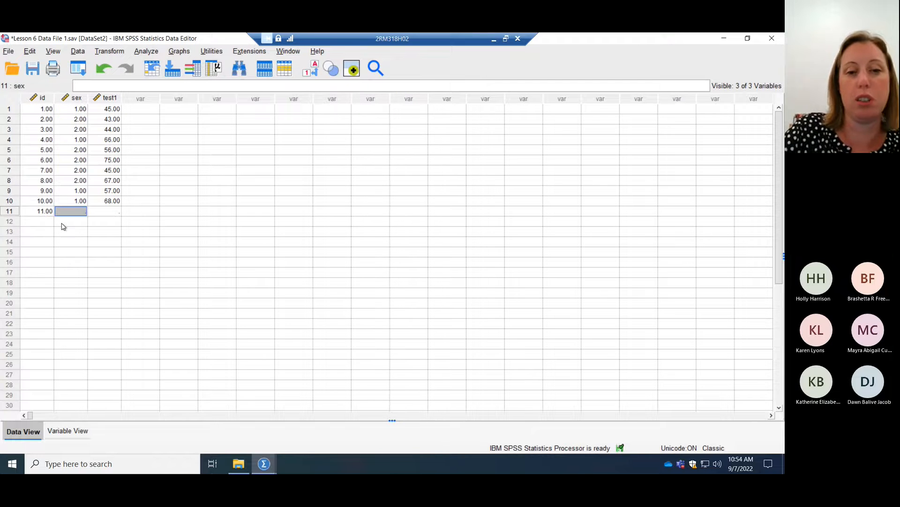
type("1")
key("Tab")
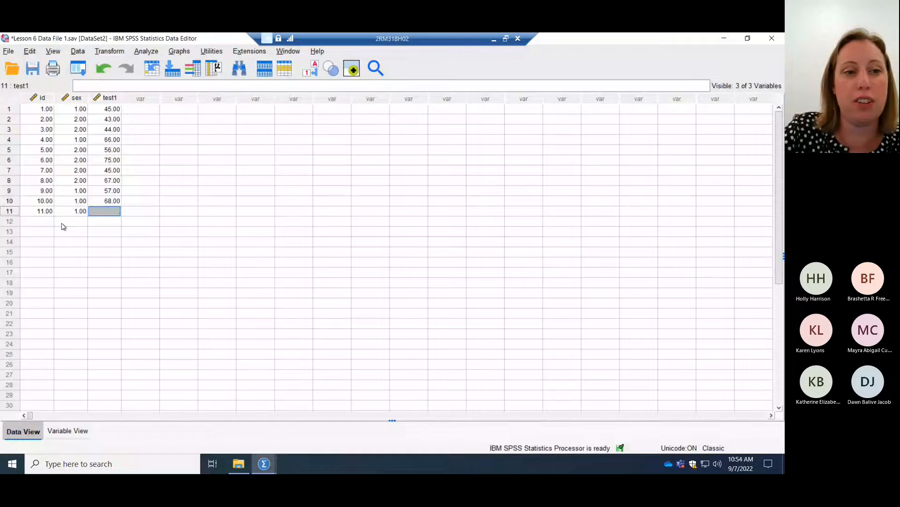
type("40")
key("Return")
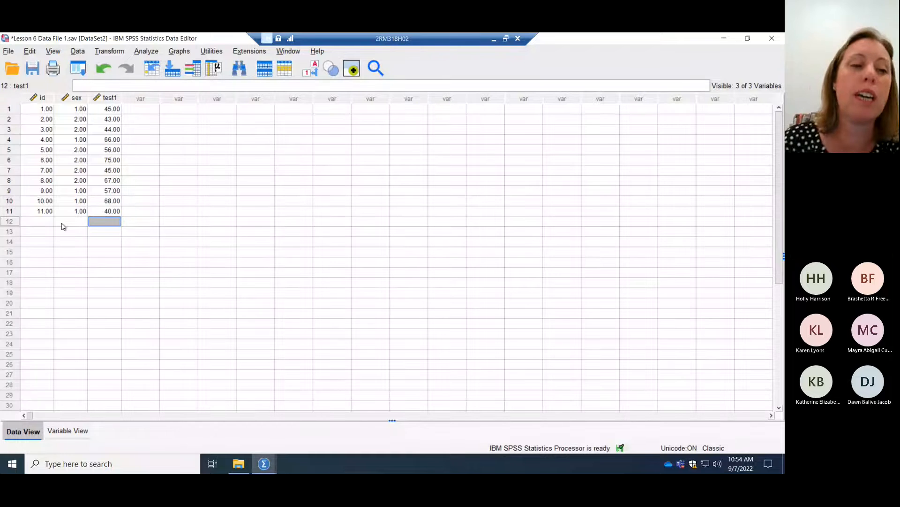
- View the editing options available for the cases in rows 6 and 10, including Insert Cases, without applying any
left_click(9, 161)
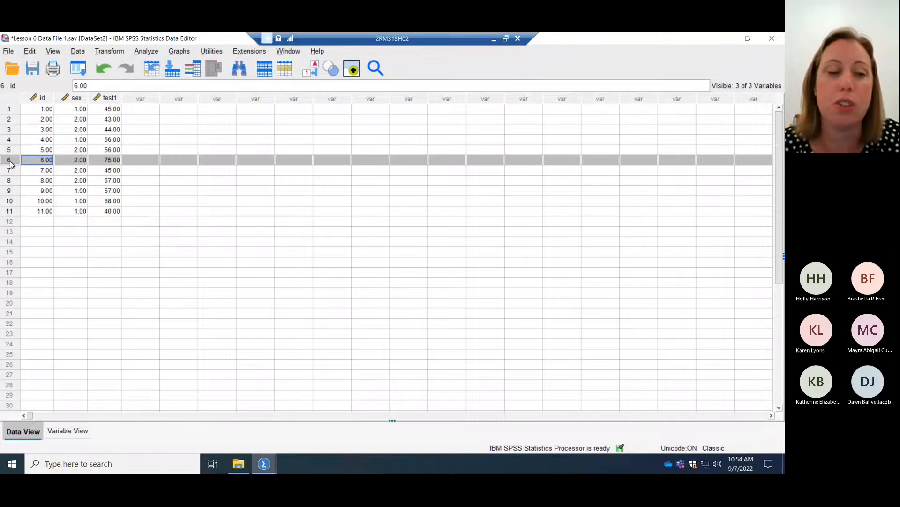
right_click(11, 164)
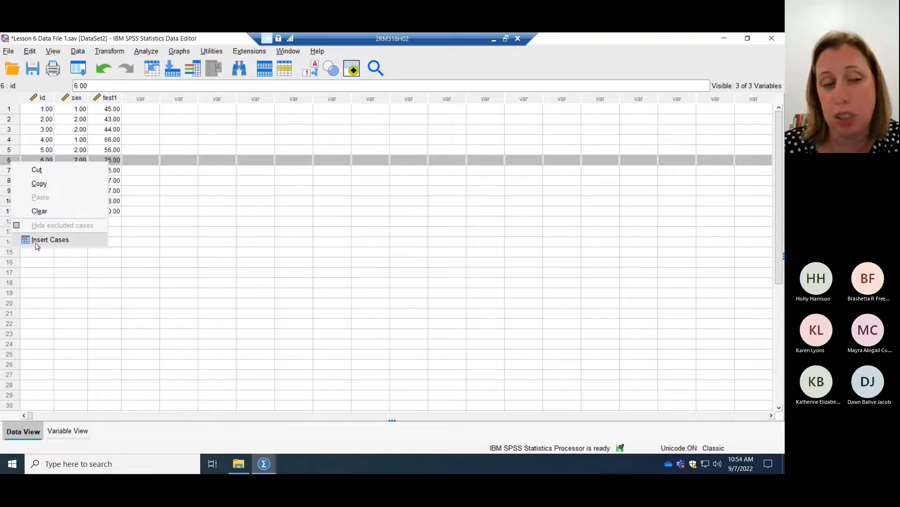
left_click(207, 215)
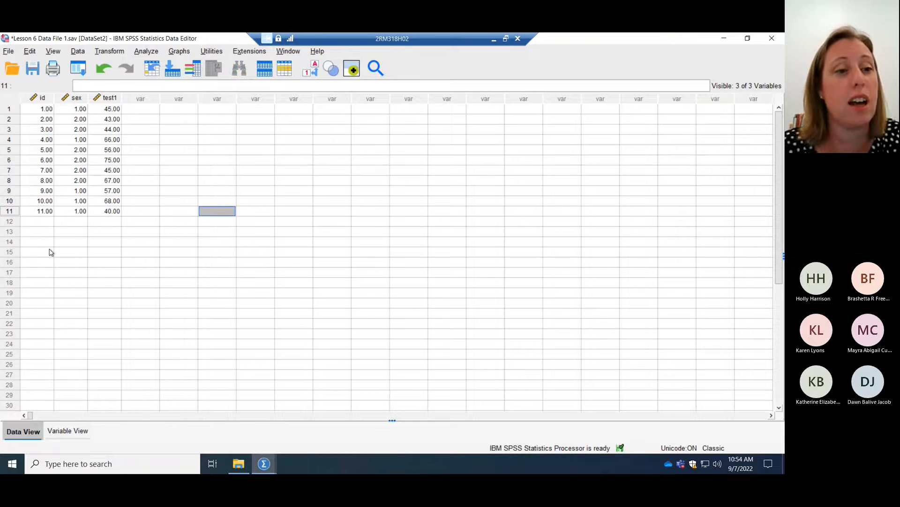
left_click(10, 202)
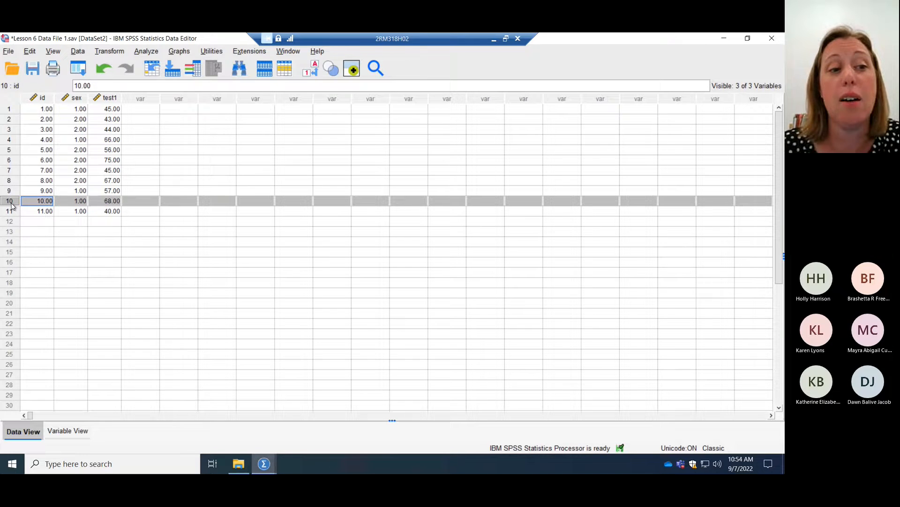
right_click(12, 204)
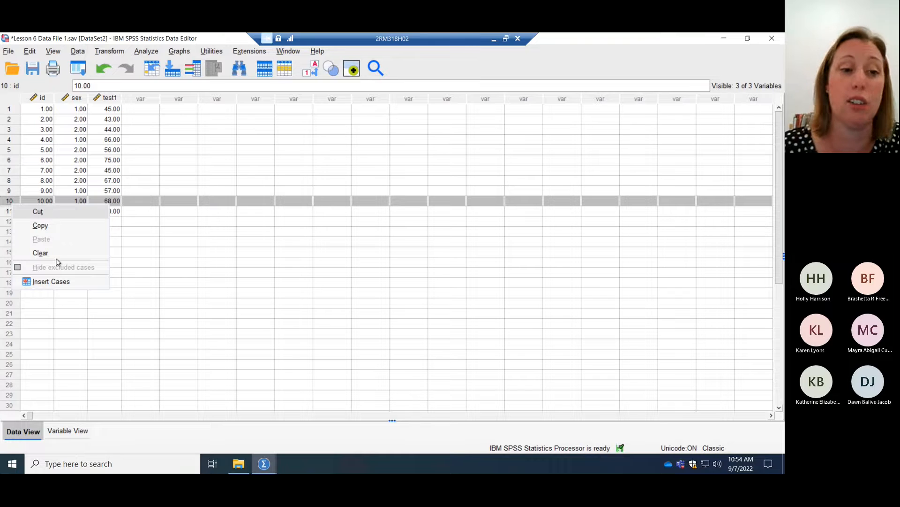
left_click(330, 170)
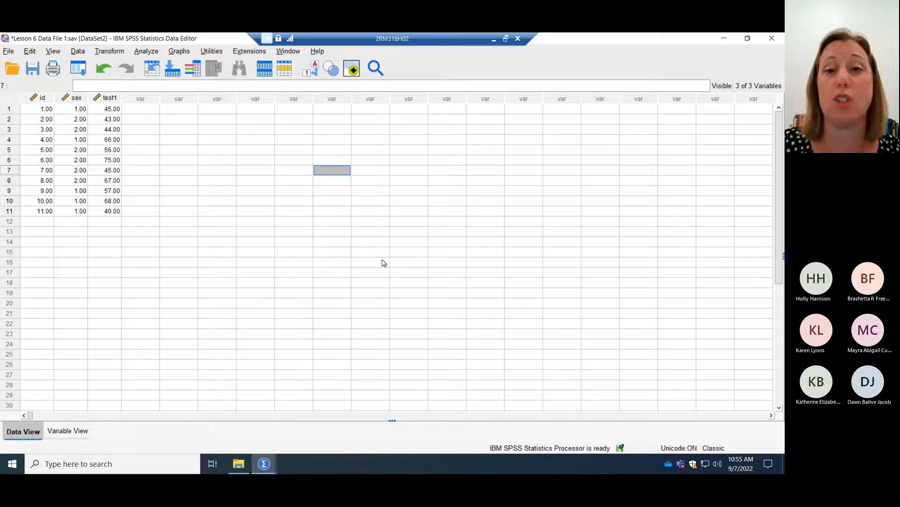
- Restore the full-screen remote desktop session to a smaller window
left_click(505, 39)
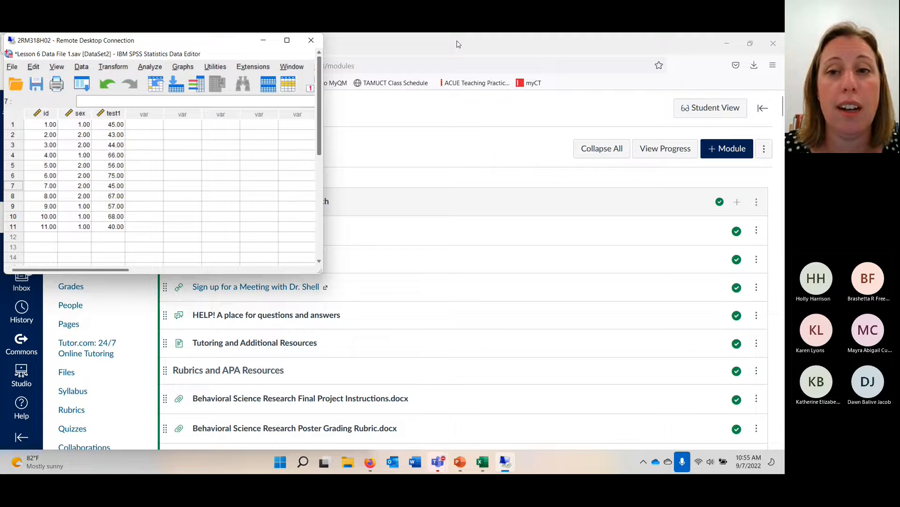
- Switch to the PSYC-4435-140 Canvas course in the browser, check its Files page, and enter Student View from the course home page
left_click(458, 44)
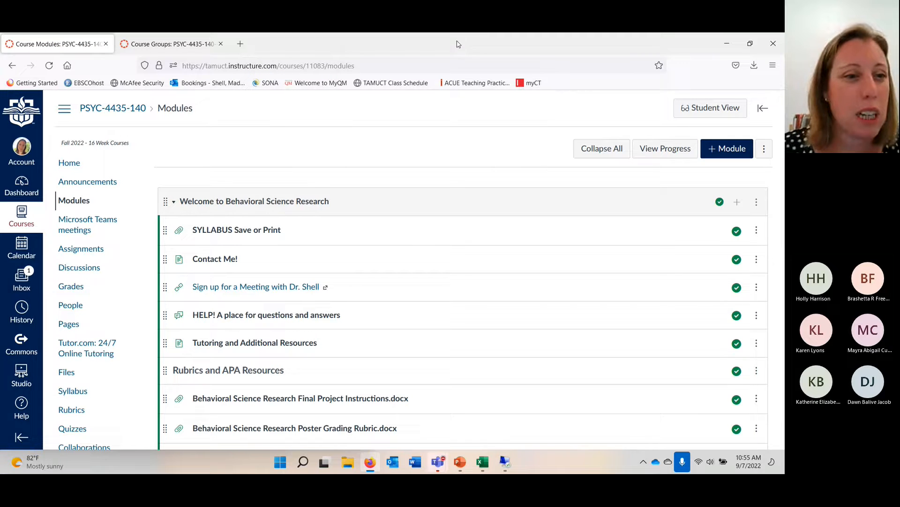
left_click(68, 379)
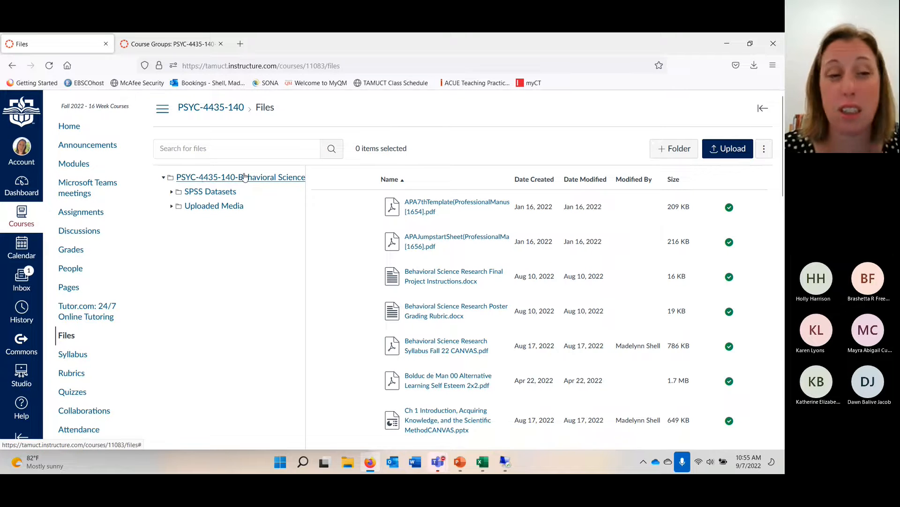
left_click(68, 126)
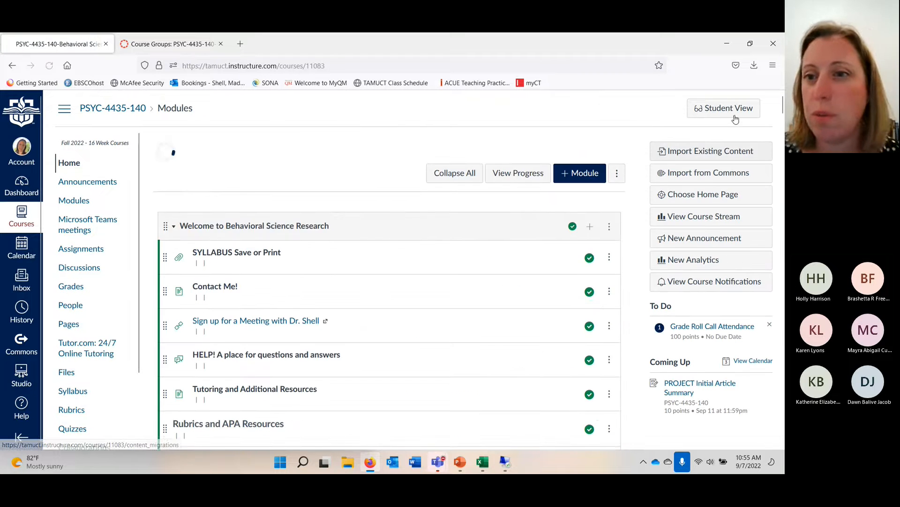
left_click(704, 107)
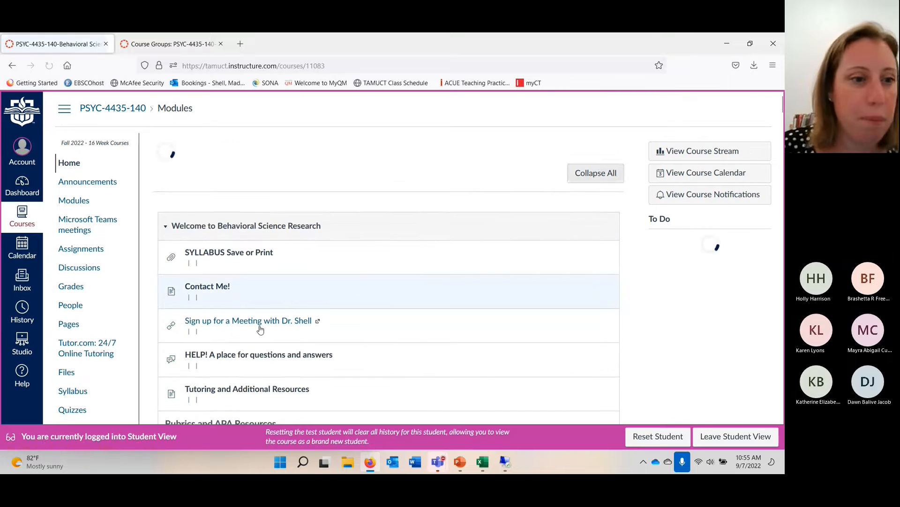
- Open the SPSS Datasets folder within the course files as a student
left_click(68, 375)
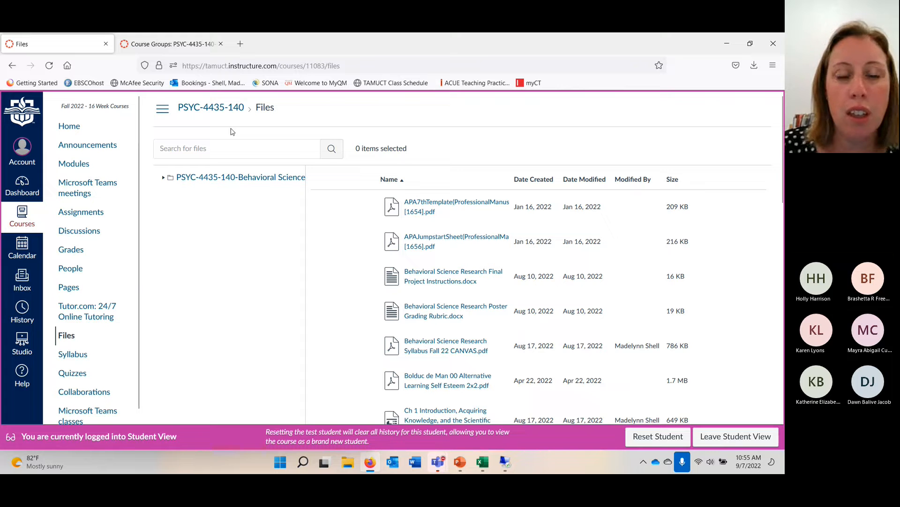
left_click(163, 177)
left_click(203, 193)
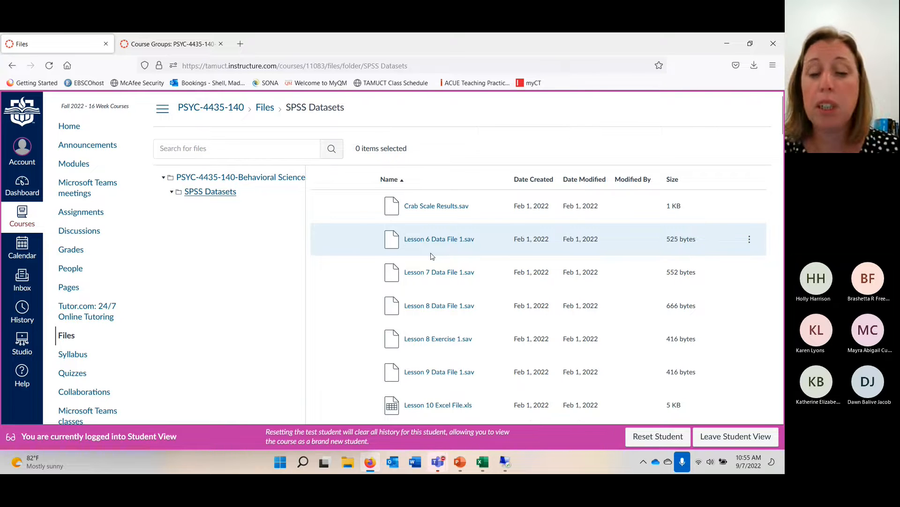
- Look through the lesson data and exercise files in the SPSS Datasets folder, and leave Student View
scroll(431, 254, "down", 1)
scroll(430, 250, "down", 2)
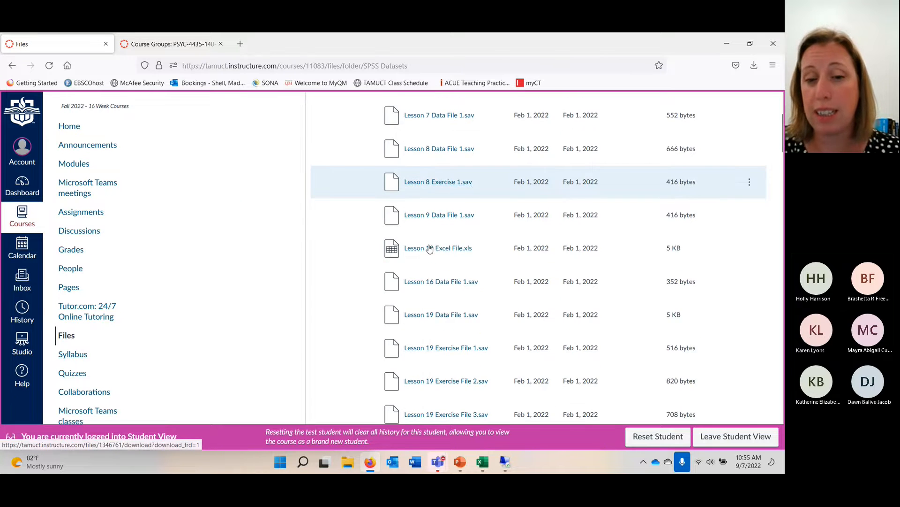
scroll(429, 254, "down", 6)
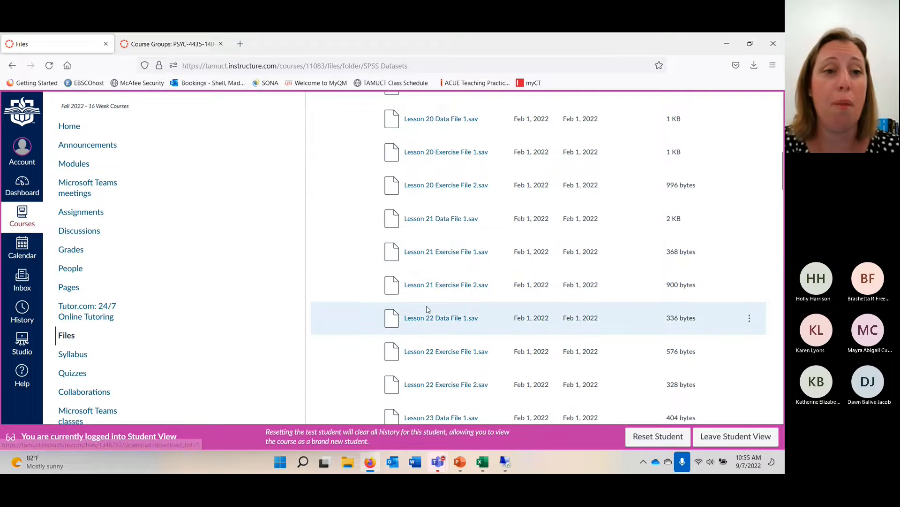
scroll(428, 308, "up", 10)
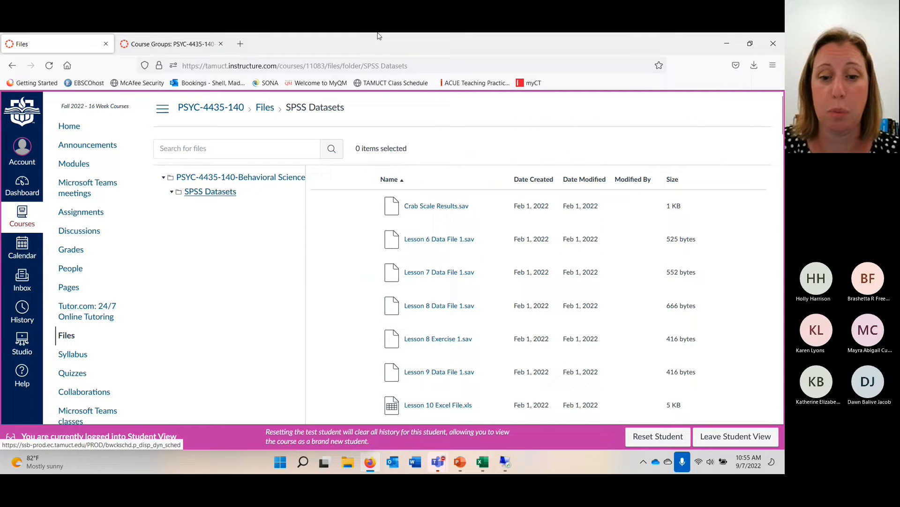
left_click(718, 433)
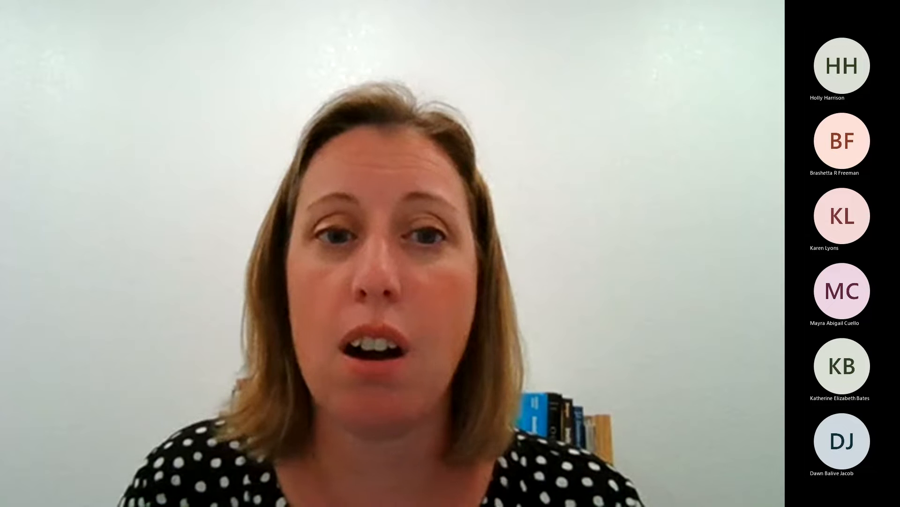